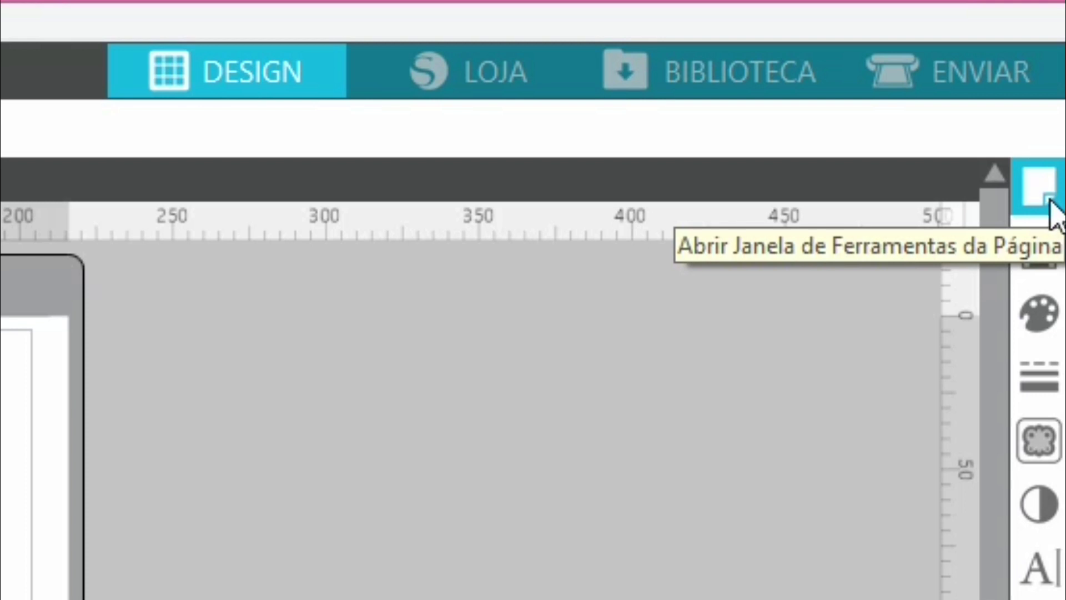
- Set the page's media size to A4 in the page setup, and toggle the print margin display off and back on
{"action": "left_click", "coordinate": [1049, 187]}
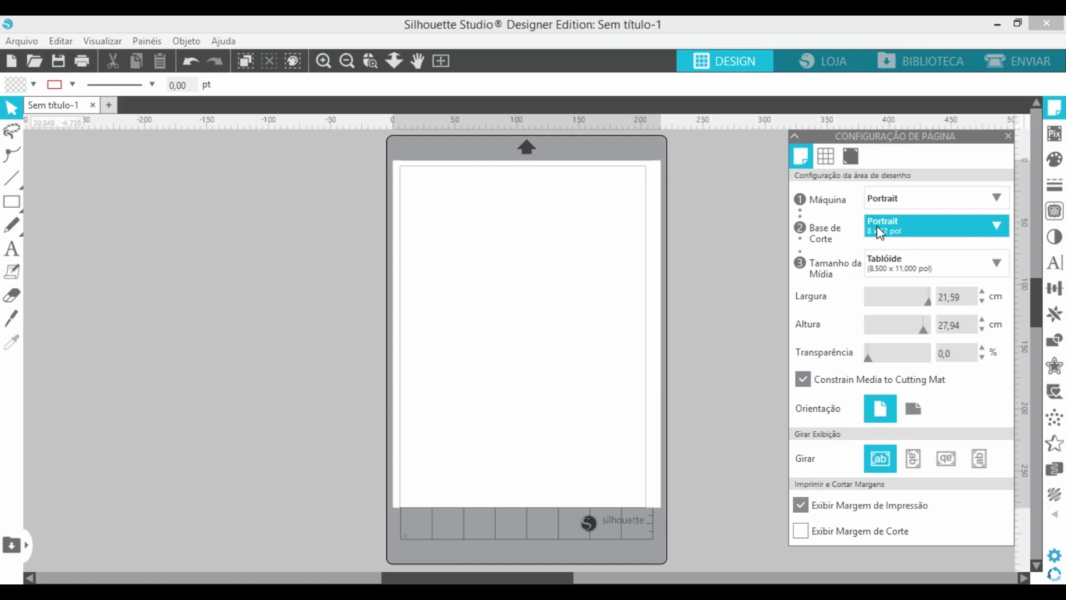
{"action": "left_click", "coordinate": [900, 207]}
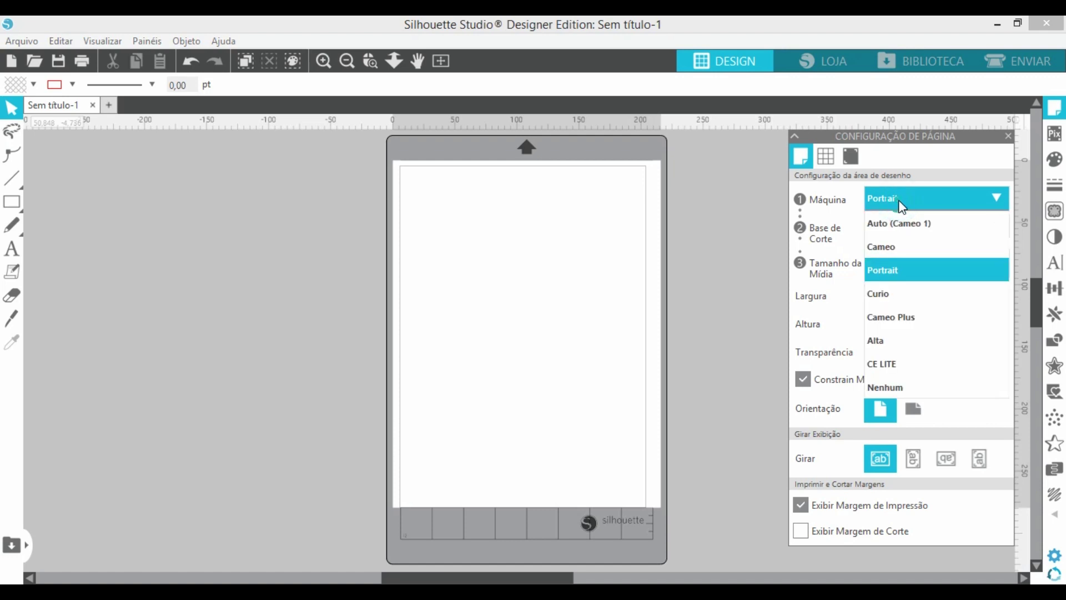
{"action": "left_click", "coordinate": [900, 207]}
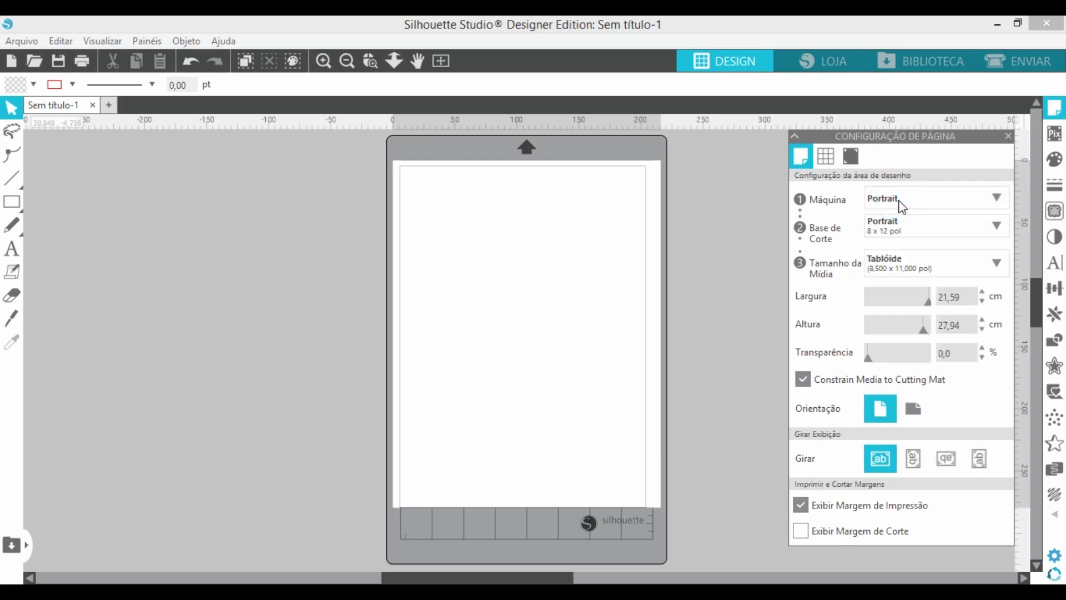
{"action": "left_click", "coordinate": [908, 258]}
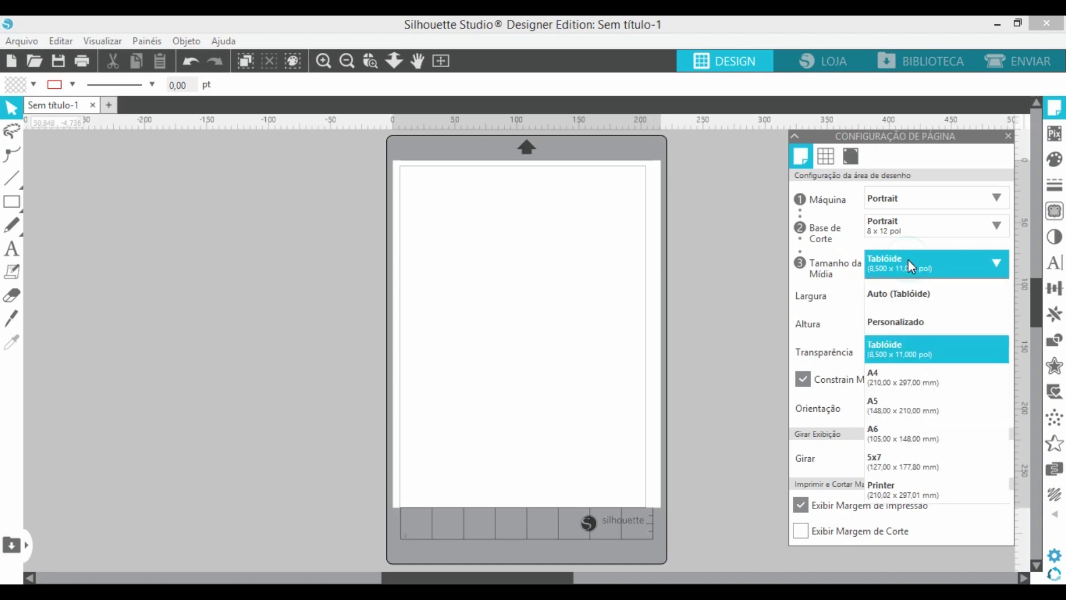
{"action": "left_click", "coordinate": [916, 383]}
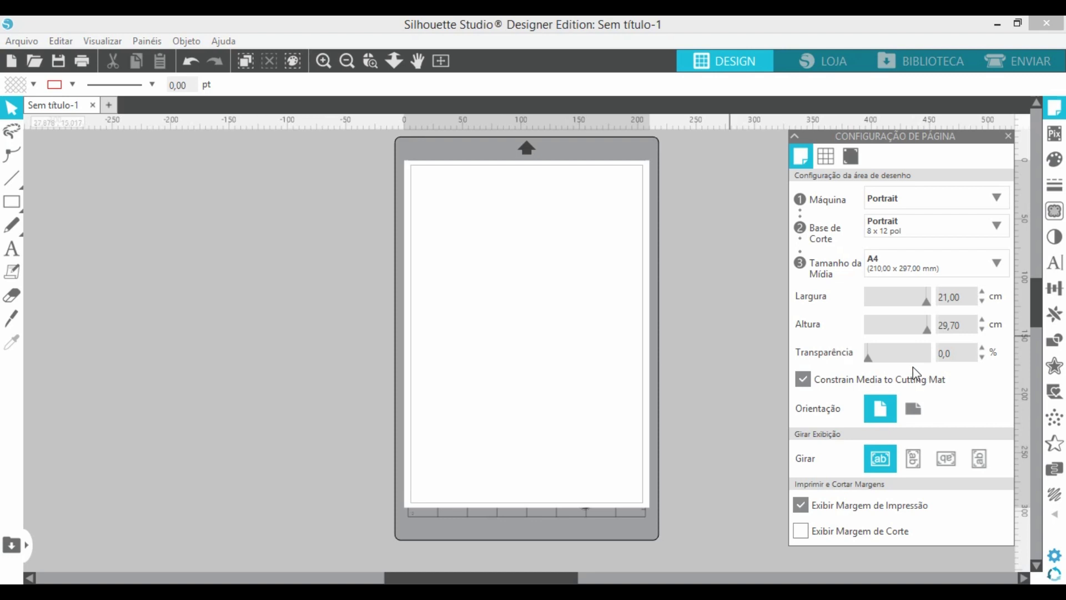
{"action": "left_click", "coordinate": [802, 505]}
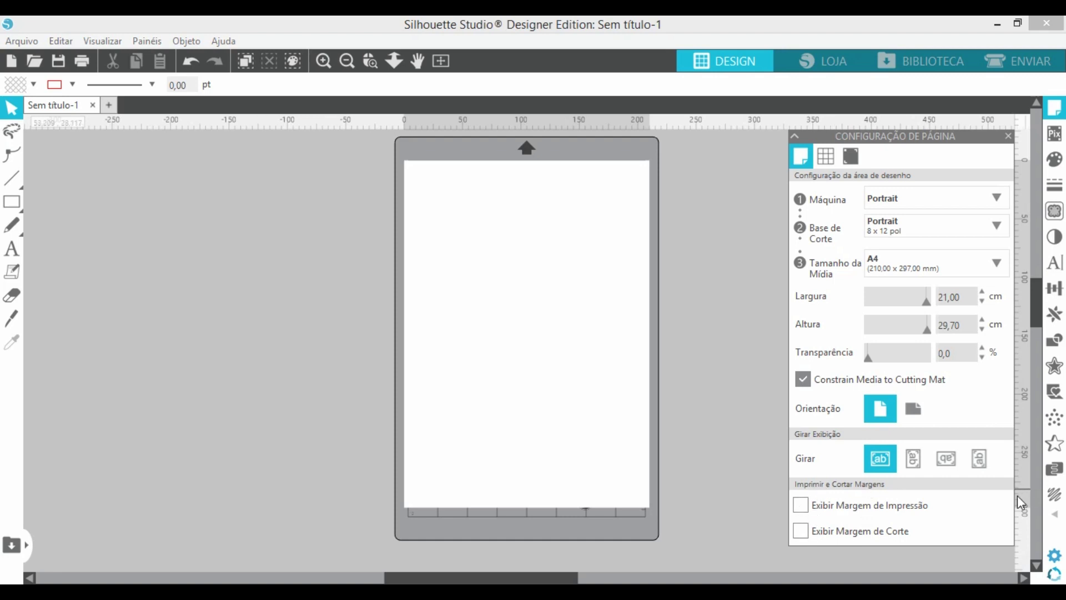
{"action": "left_click", "coordinate": [801, 504]}
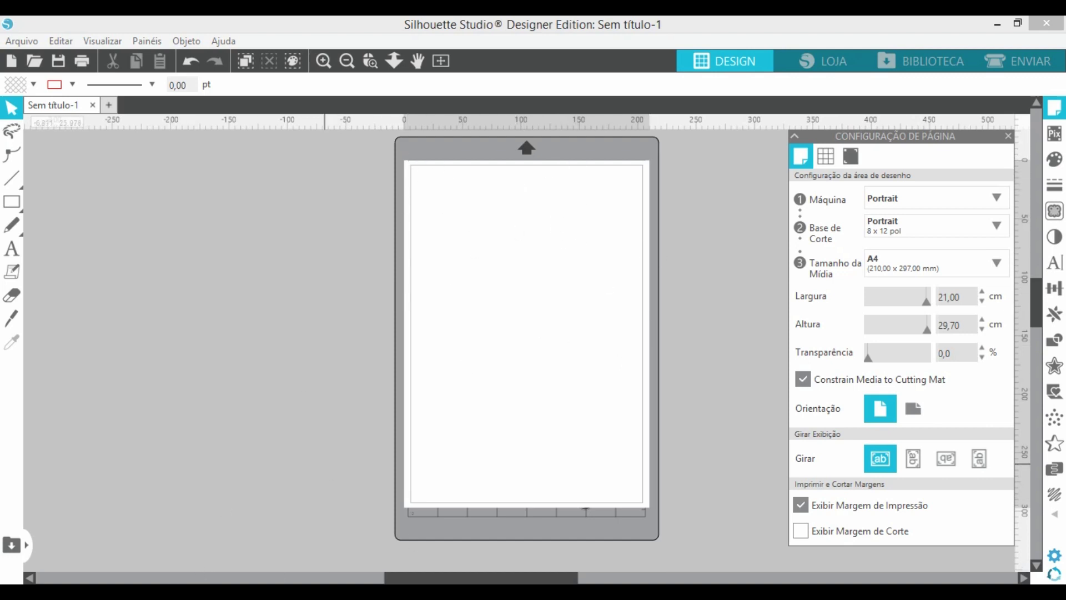
- Import the photo whose file name starts with DD776F54 from the Mensagem_Sem_Título folder into the Silhouette Studio document
{"action": "mouse_move", "coordinate": [187, 589]}
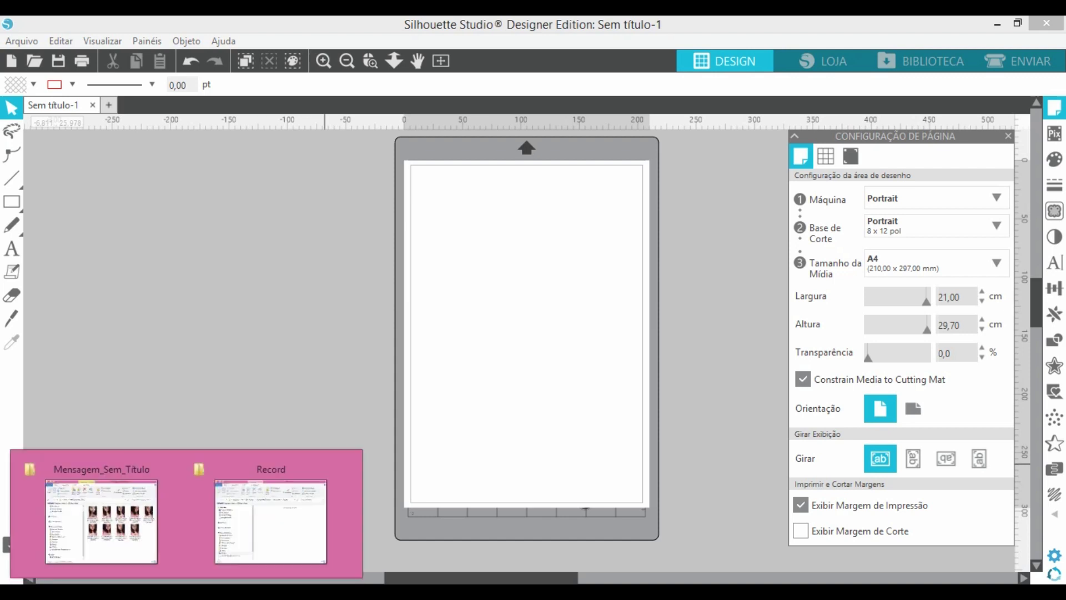
{"action": "left_click", "coordinate": [100, 514]}
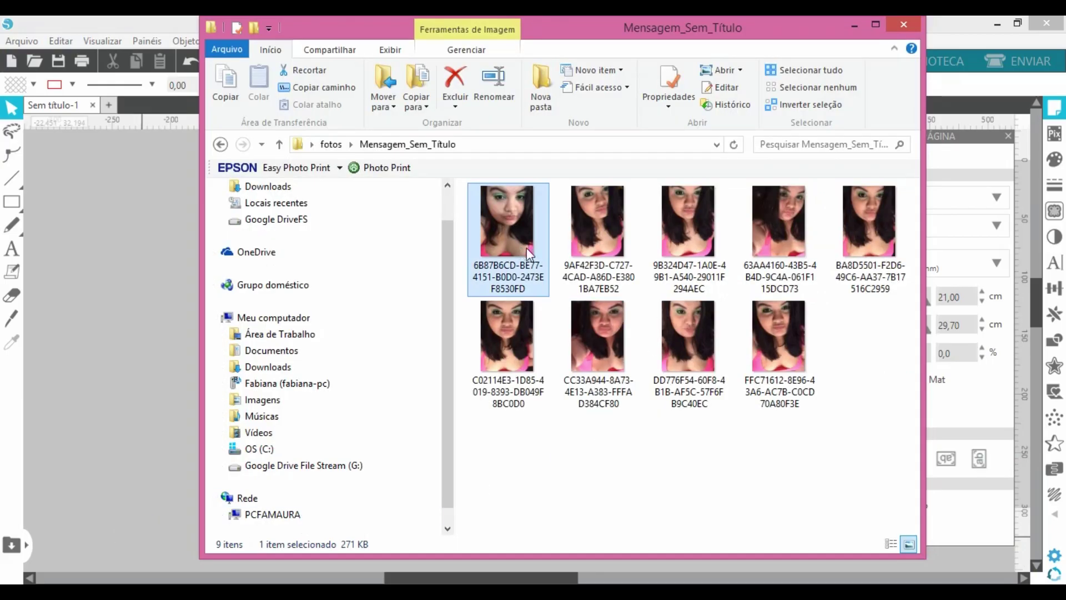
{"action": "left_click_drag", "start_coordinate": [691, 348], "coordinate": [148, 345]}
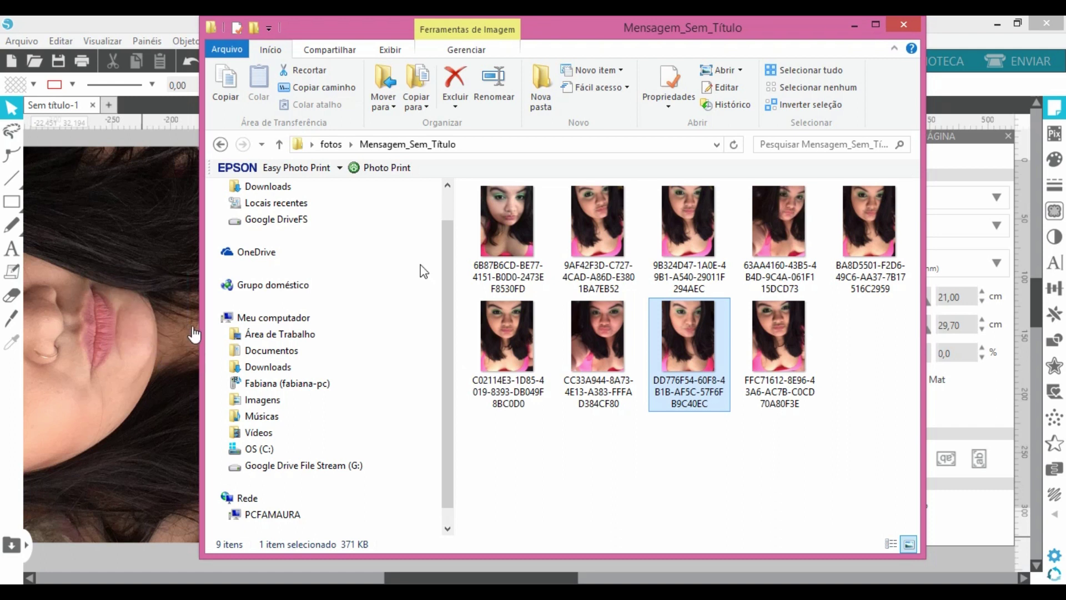
{"action": "left_click", "coordinate": [858, 33]}
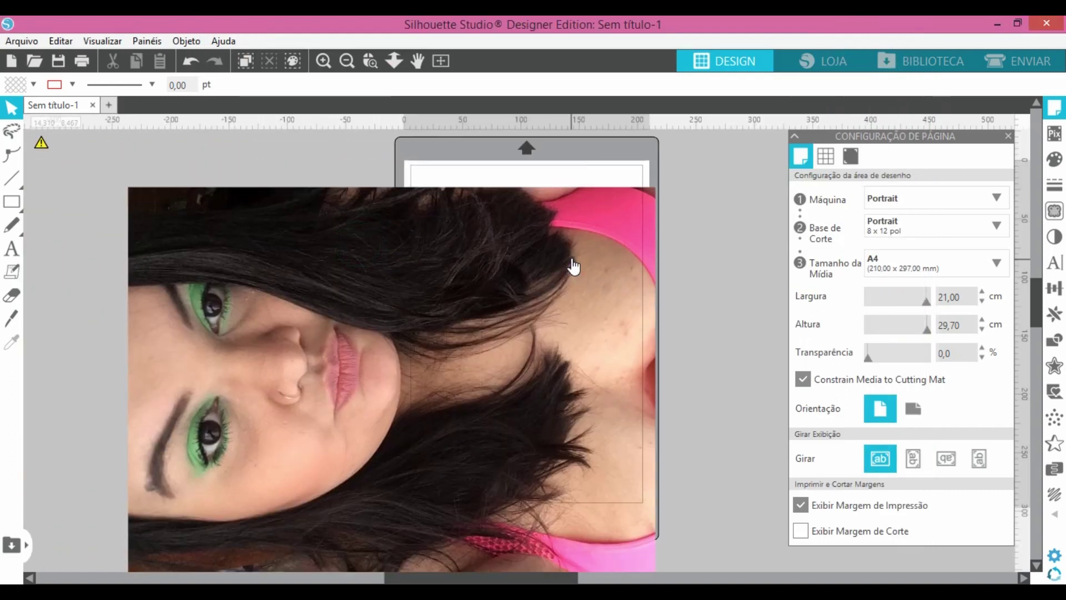
- Shrink the imported photo proportionally to about 11.05 × 8.29 cm and place it on the upper part of the page
{"action": "left_click", "coordinate": [573, 266]}
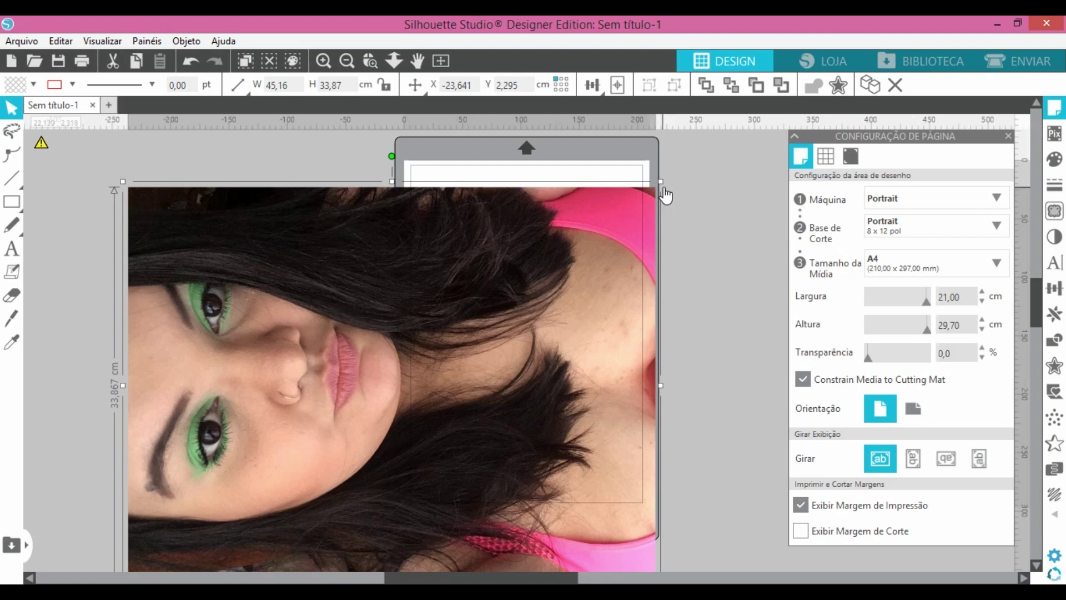
{"action": "left_click_drag", "start_coordinate": [662, 183], "coordinate": [267, 453]}
{"action": "left_click_drag", "start_coordinate": [209, 502], "coordinate": [531, 219]}
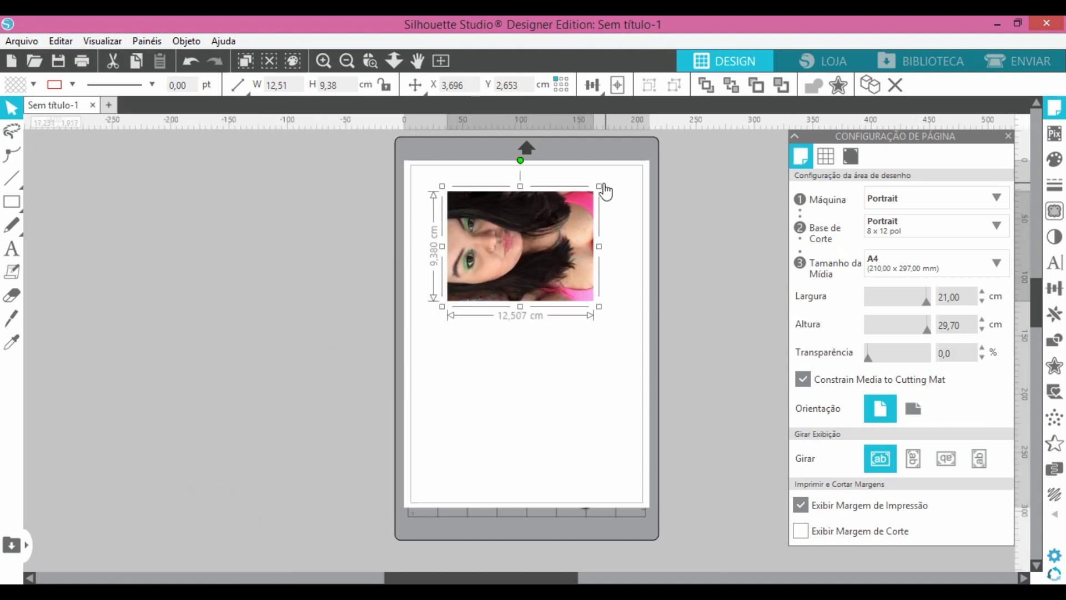
{"action": "left_click_drag", "start_coordinate": [599, 186], "coordinate": [584, 200]}
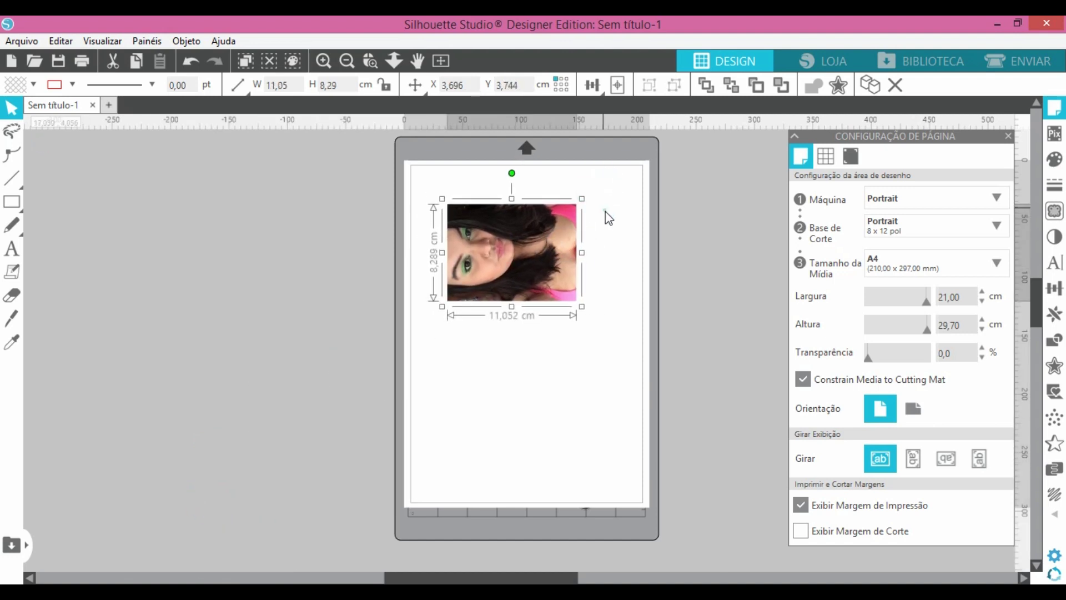
- Move the photo flush into the page's upper-left corner, overlapping the print margin, and deselect it
{"action": "left_click_drag", "start_coordinate": [520, 265], "coordinate": [506, 243]}
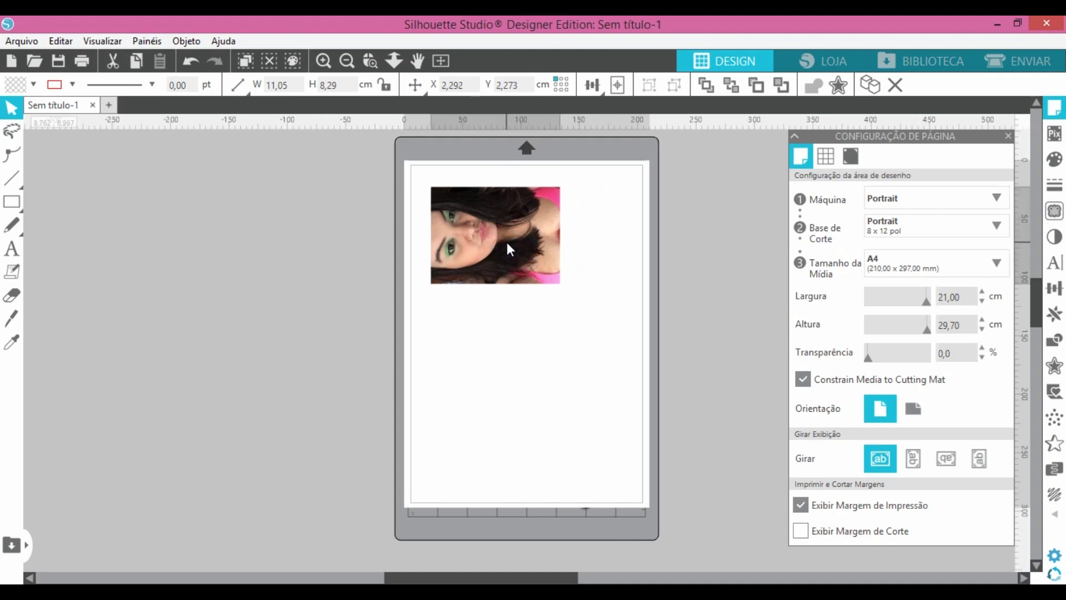
{"action": "left_click_drag", "start_coordinate": [507, 245], "coordinate": [480, 222]}
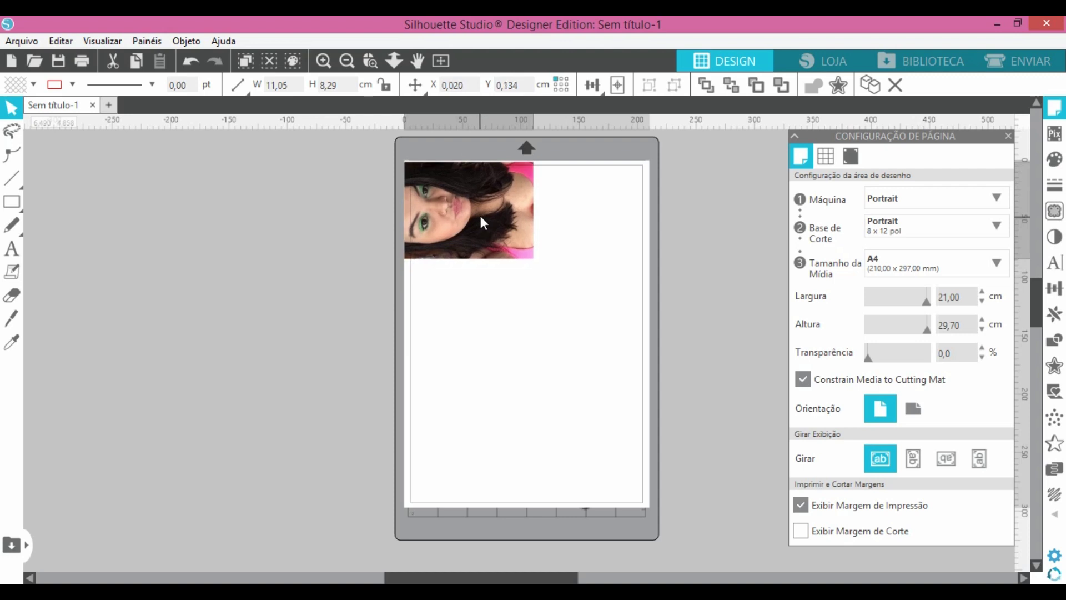
{"action": "left_click_drag", "start_coordinate": [481, 215], "coordinate": [479, 213]}
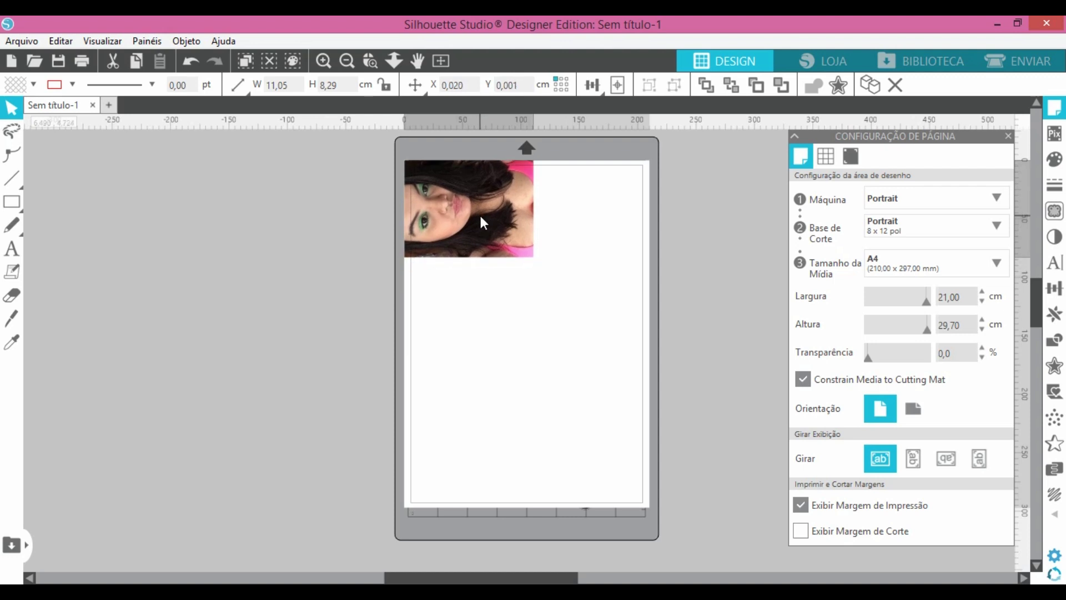
{"action": "left_click", "coordinate": [401, 260]}
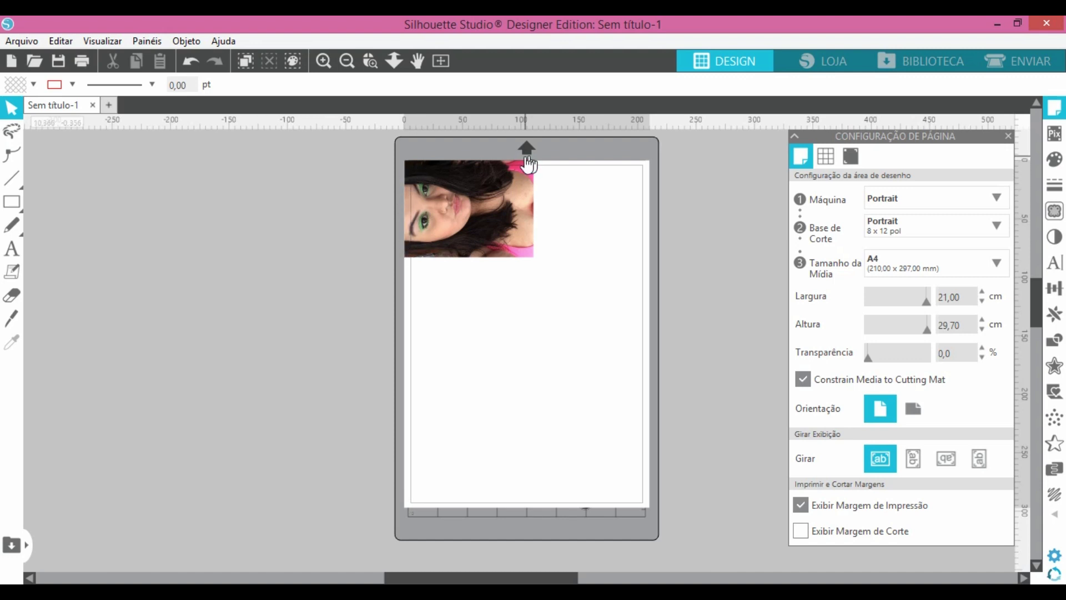
- Move the photo just inside the print margin and rotate it 90° clockwise
{"action": "left_click", "coordinate": [474, 190]}
{"action": "left_click_drag", "start_coordinate": [492, 204], "coordinate": [480, 201]}
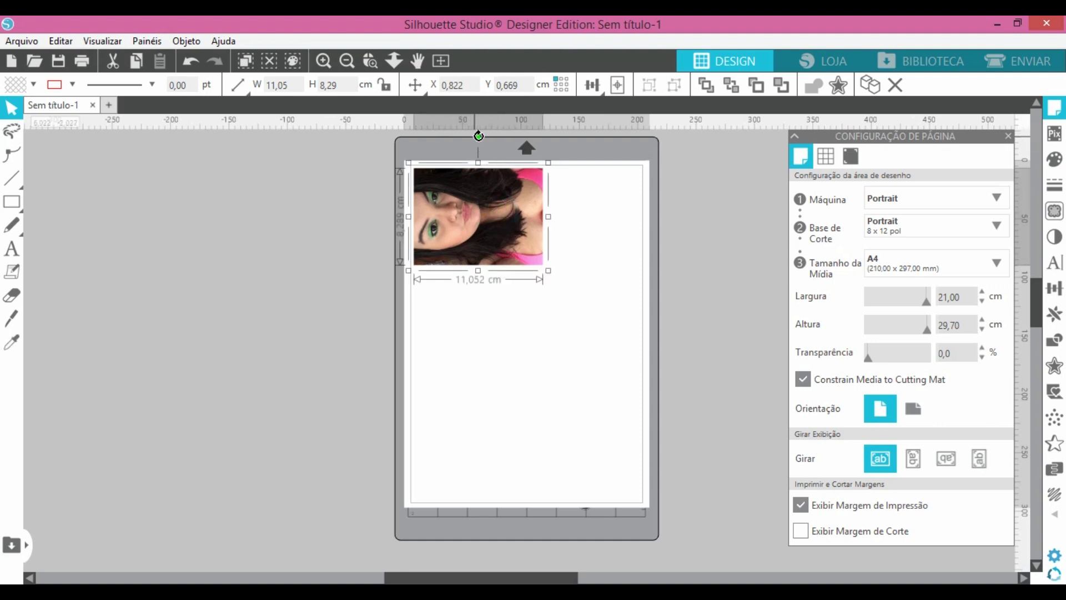
{"action": "left_click_drag", "start_coordinate": [482, 135], "coordinate": [565, 222]}
{"action": "left_click", "coordinate": [187, 41]}
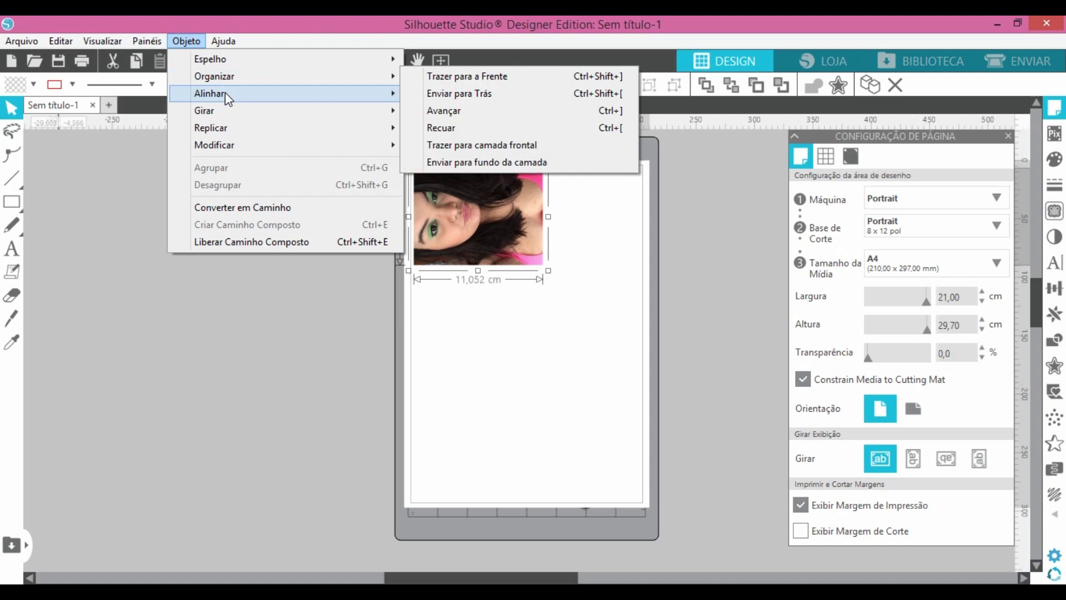
{"action": "mouse_move", "coordinate": [225, 110]}
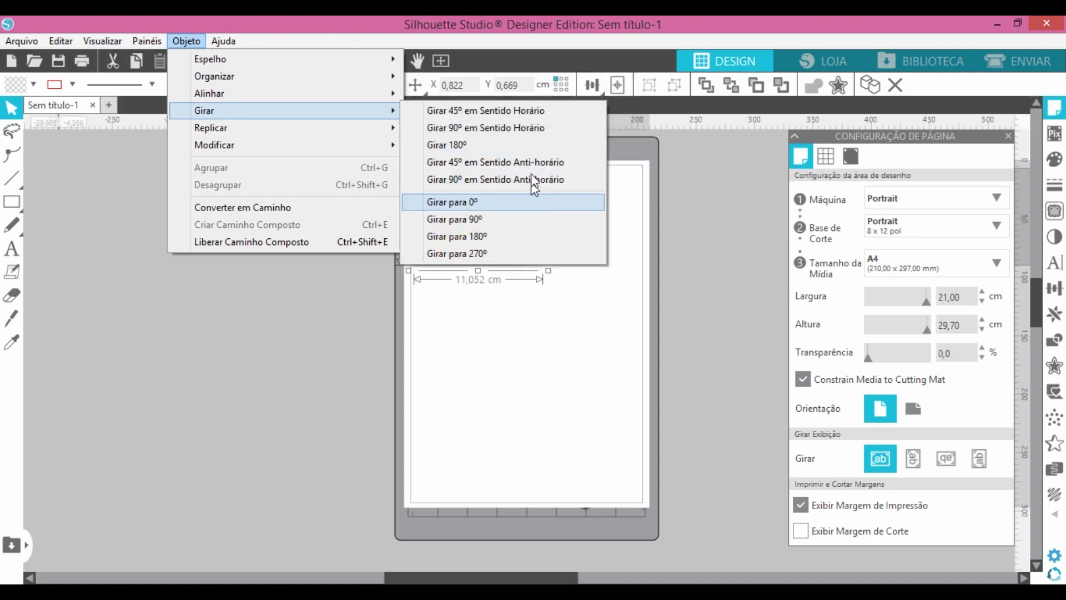
{"action": "left_click", "coordinate": [533, 128]}
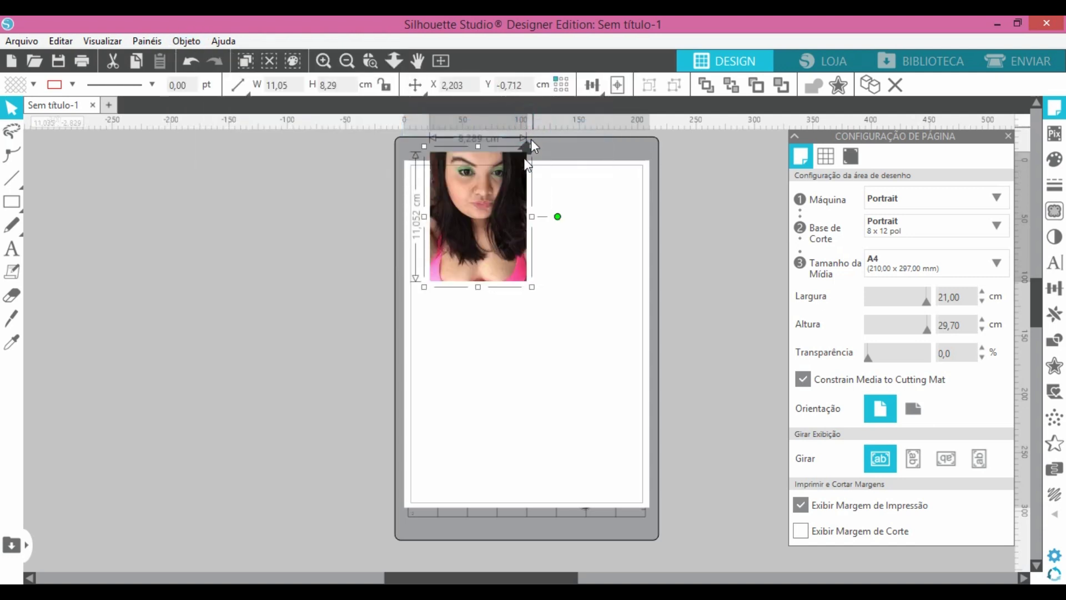
- Shrink the upright photo to about 6.64 × 8.85 cm and position it inside the print margin's upper-left corner
{"action": "left_click_drag", "start_coordinate": [476, 210], "coordinate": [466, 247]}
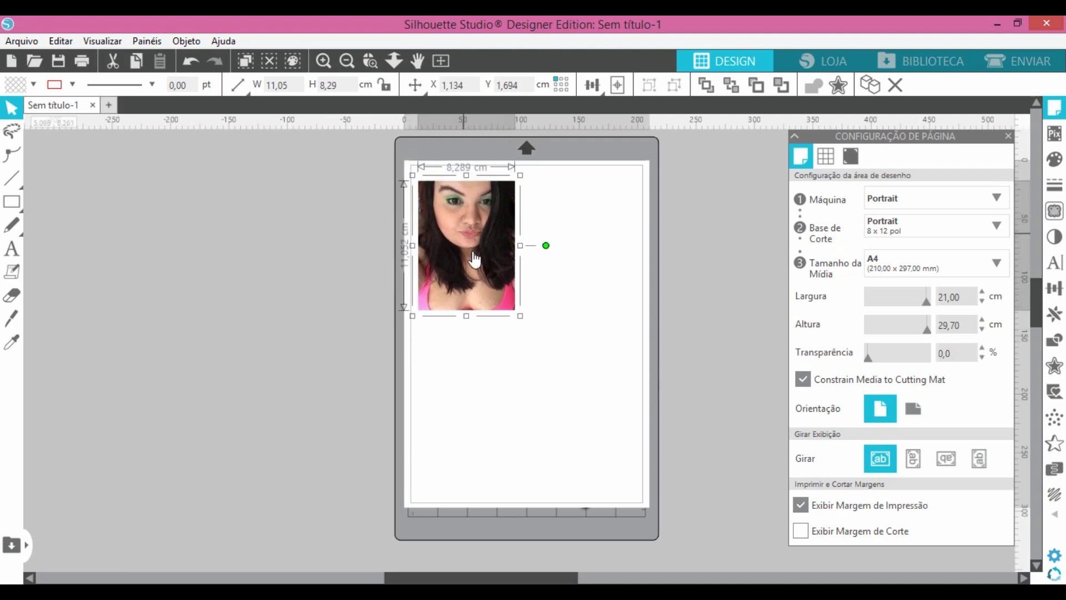
{"action": "left_click_drag", "start_coordinate": [520, 312], "coordinate": [509, 293]}
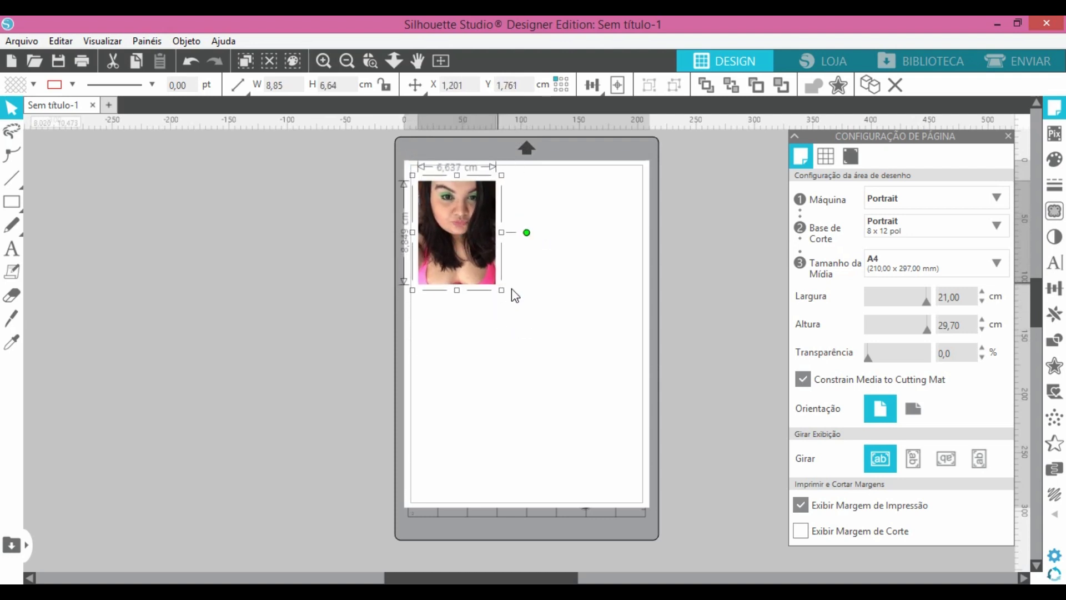
{"action": "left_click", "coordinate": [596, 149]}
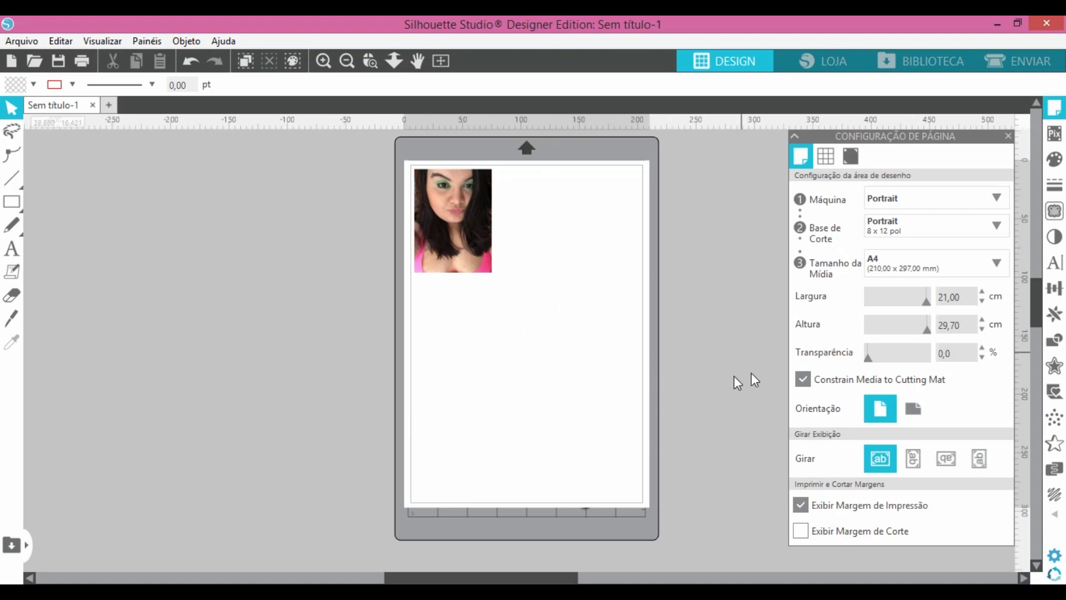
- Examine the page's print preview and the available printers, then cancel without printing
{"action": "left_click", "coordinate": [84, 62]}
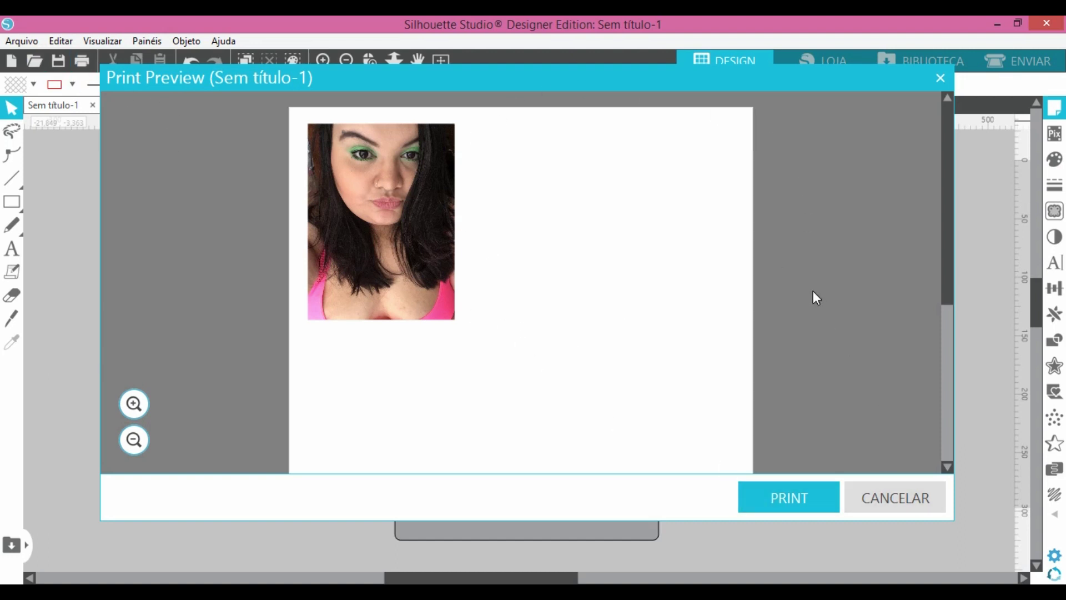
{"action": "left_click_drag", "start_coordinate": [943, 225], "coordinate": [927, 197]}
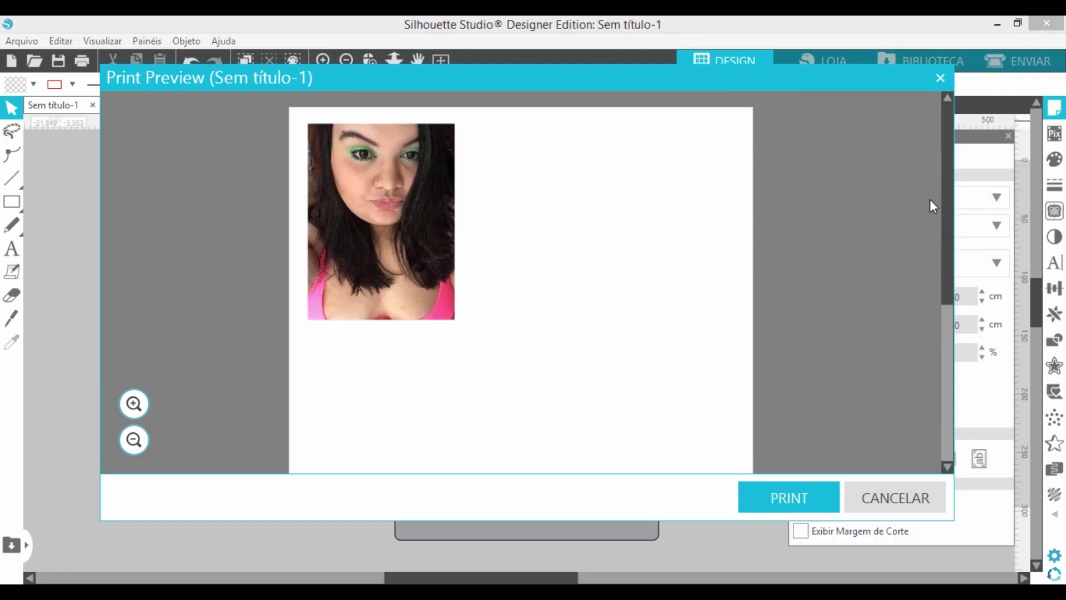
{"action": "left_click", "coordinate": [815, 499]}
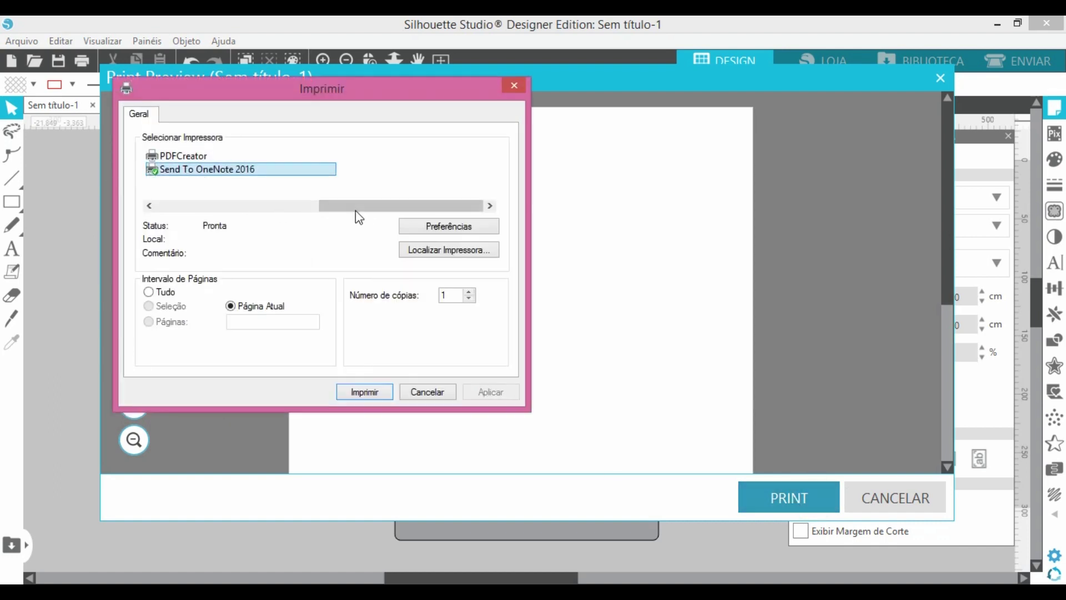
{"action": "left_click_drag", "start_coordinate": [364, 206], "coordinate": [201, 223]}
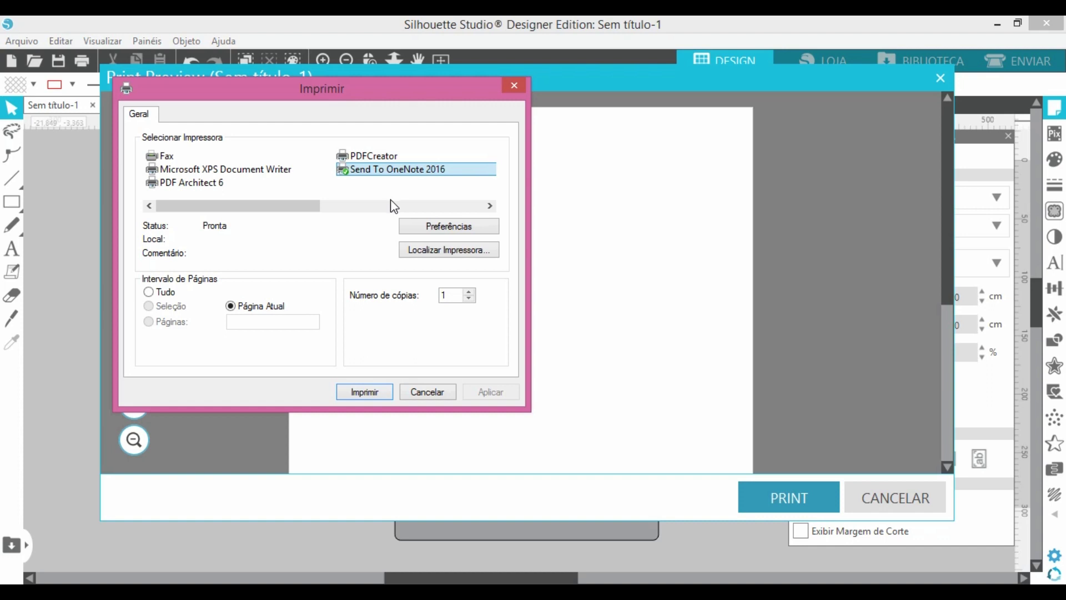
{"action": "left_click", "coordinate": [430, 392]}
{"action": "left_click", "coordinate": [915, 502]}
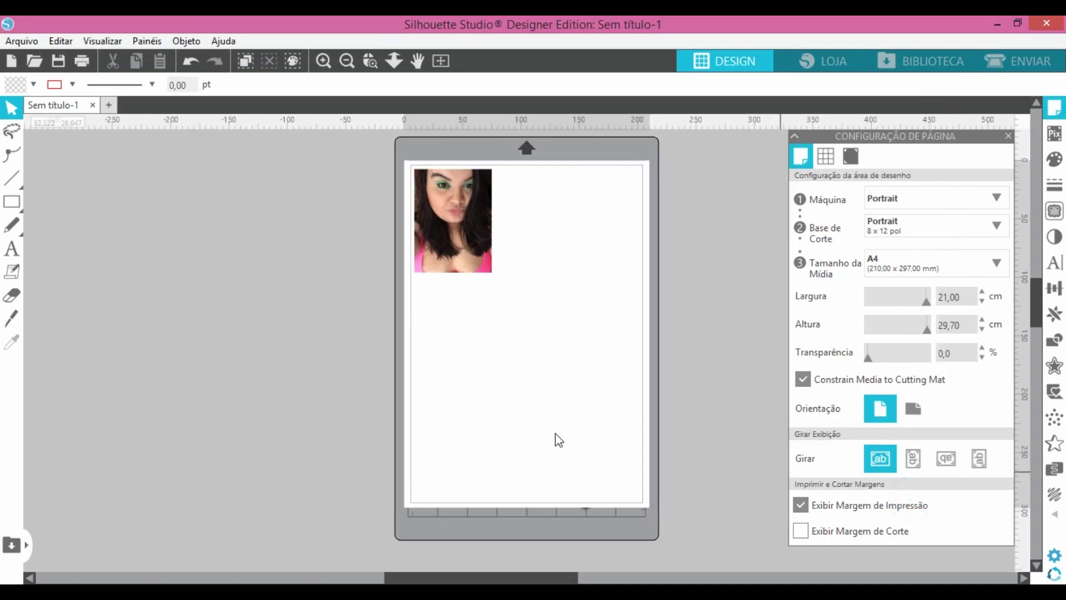